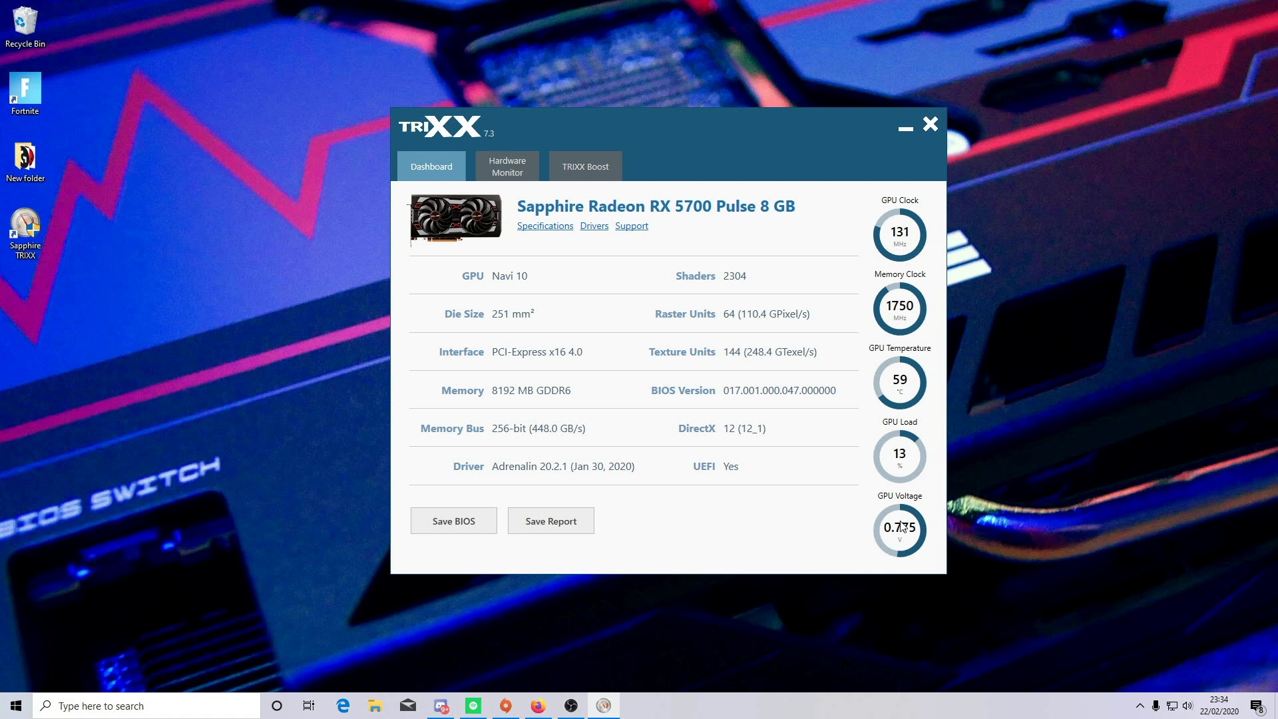
Save the card details report, close it in Notepad, and back up the BIOS as bios.rom.
{"action": "left_click", "coordinate": [540, 526]}
{"action": "key", "text": "Escape"}
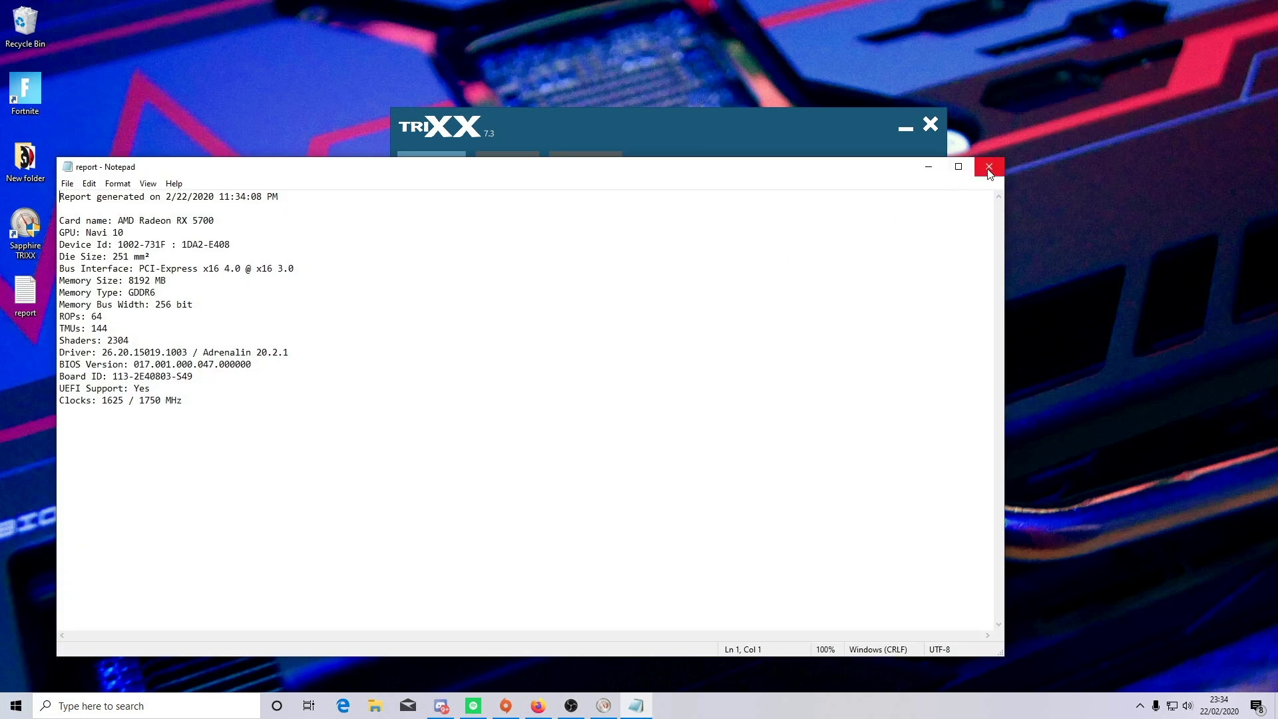
{"action": "left_click", "coordinate": [989, 166]}
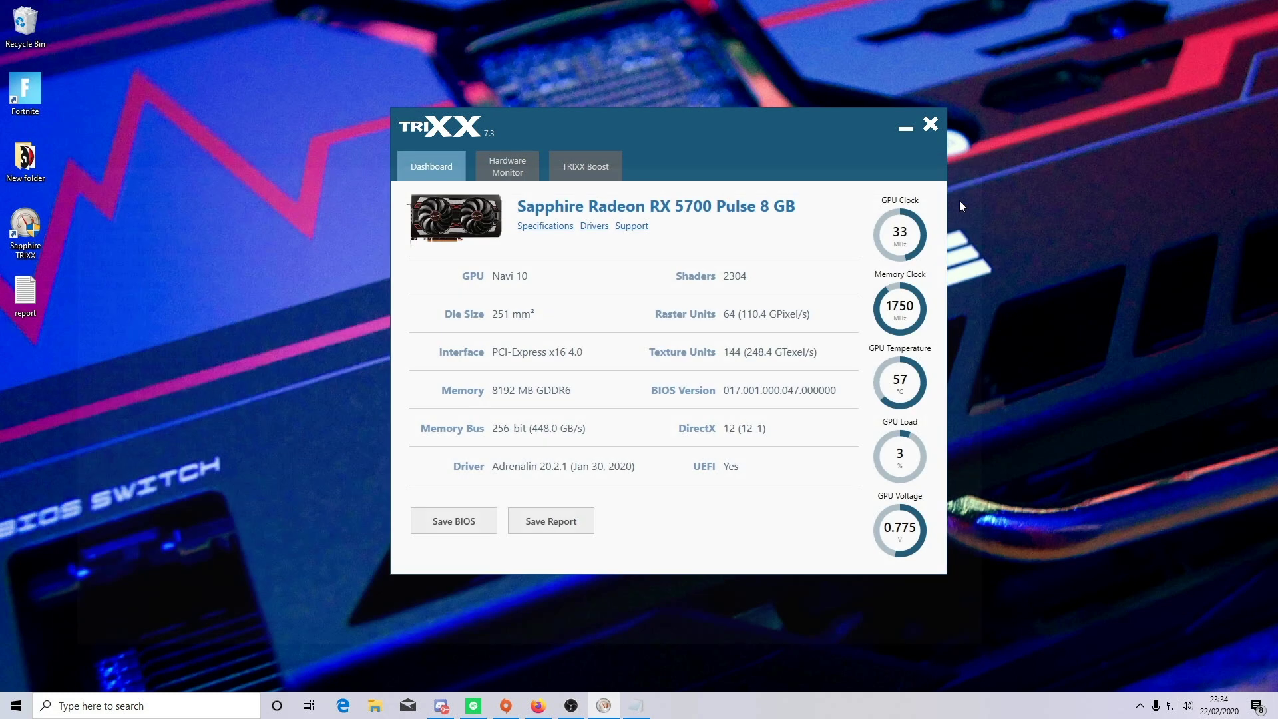
{"action": "left_click", "coordinate": [463, 522]}
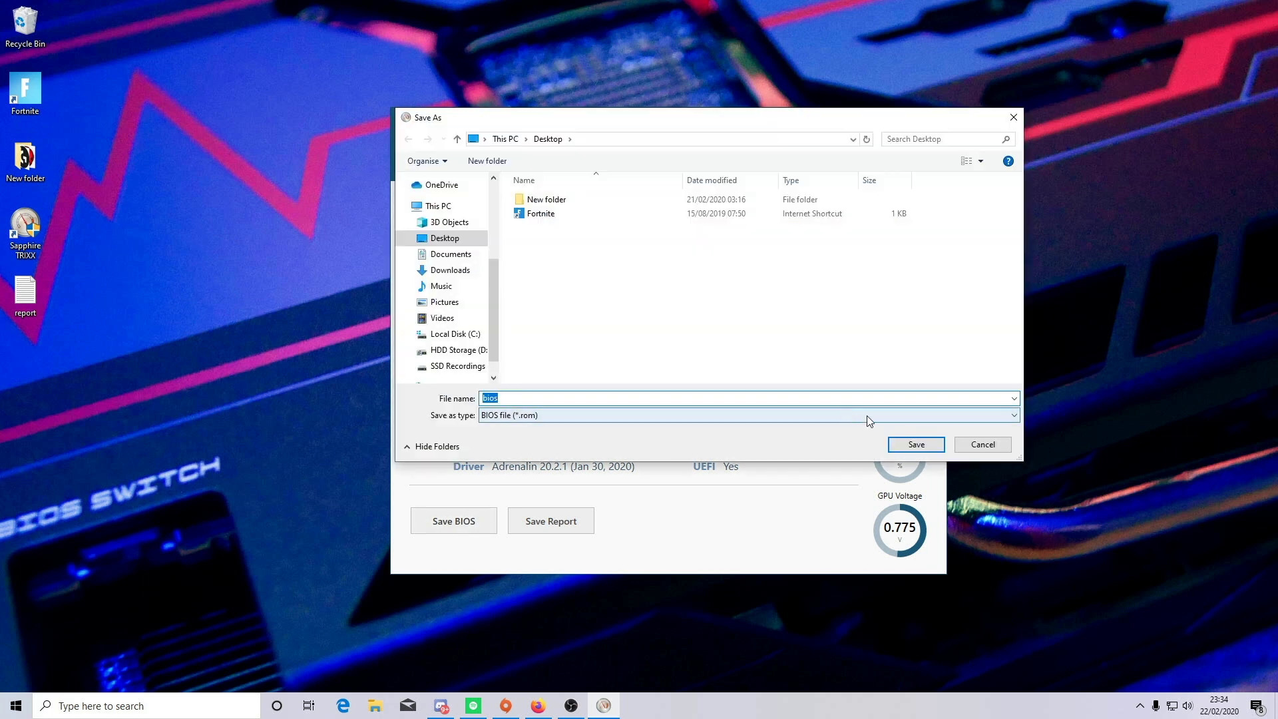
{"action": "left_click", "coordinate": [914, 443]}
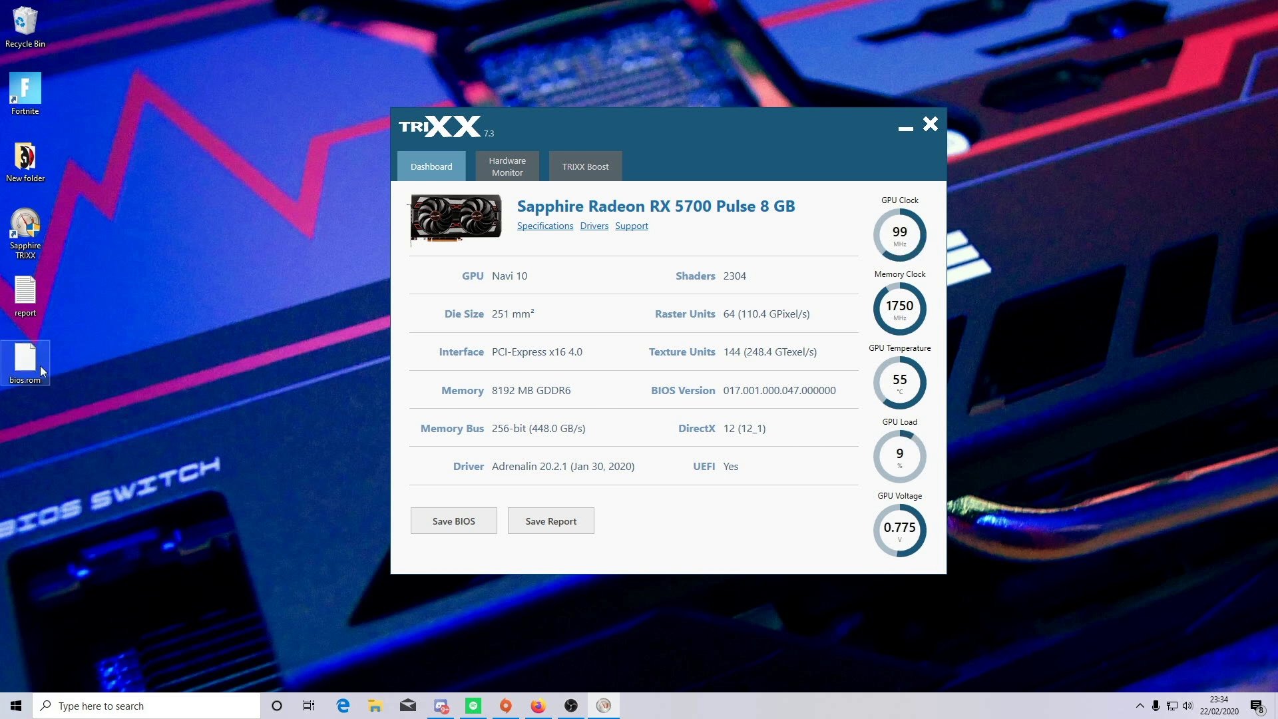
Browse the live Hardware Monitor sensor graphs, then go to the TRIXX Boost page.
{"action": "left_click", "coordinate": [42, 371]}
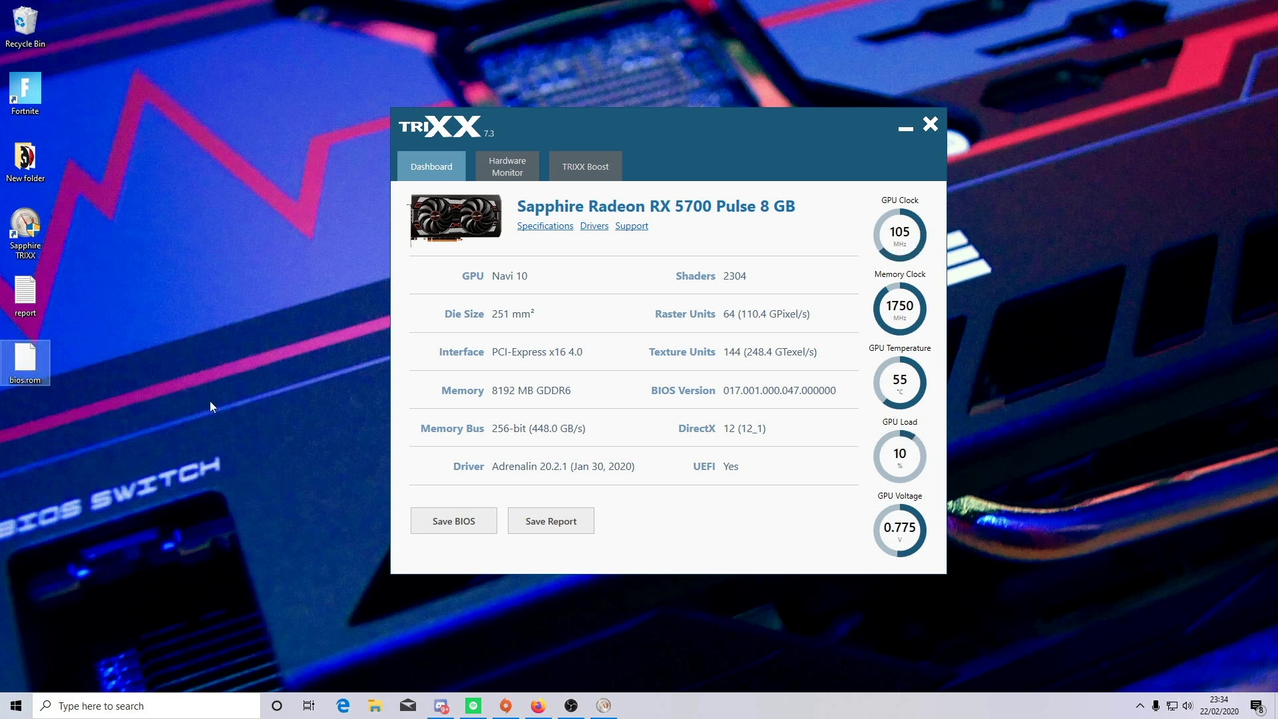
{"action": "left_click", "coordinate": [520, 175]}
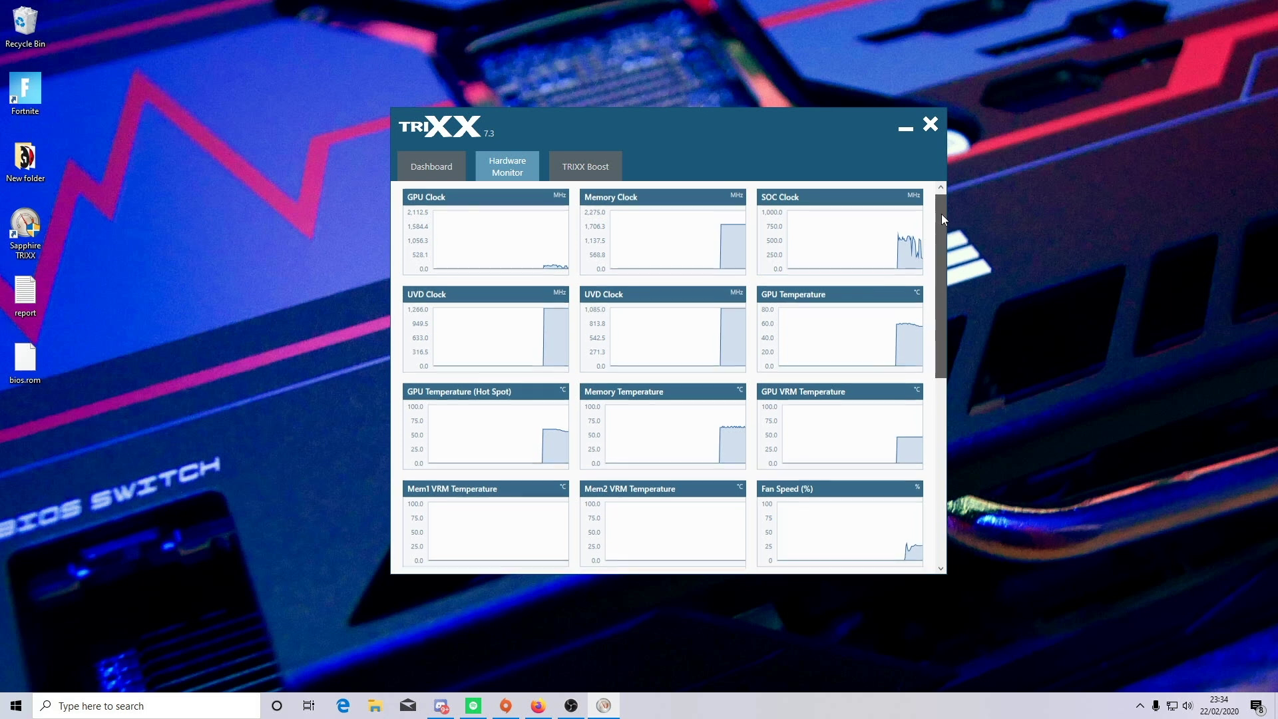
{"action": "left_click_drag", "start_coordinate": [941, 213], "coordinate": [968, 208]}
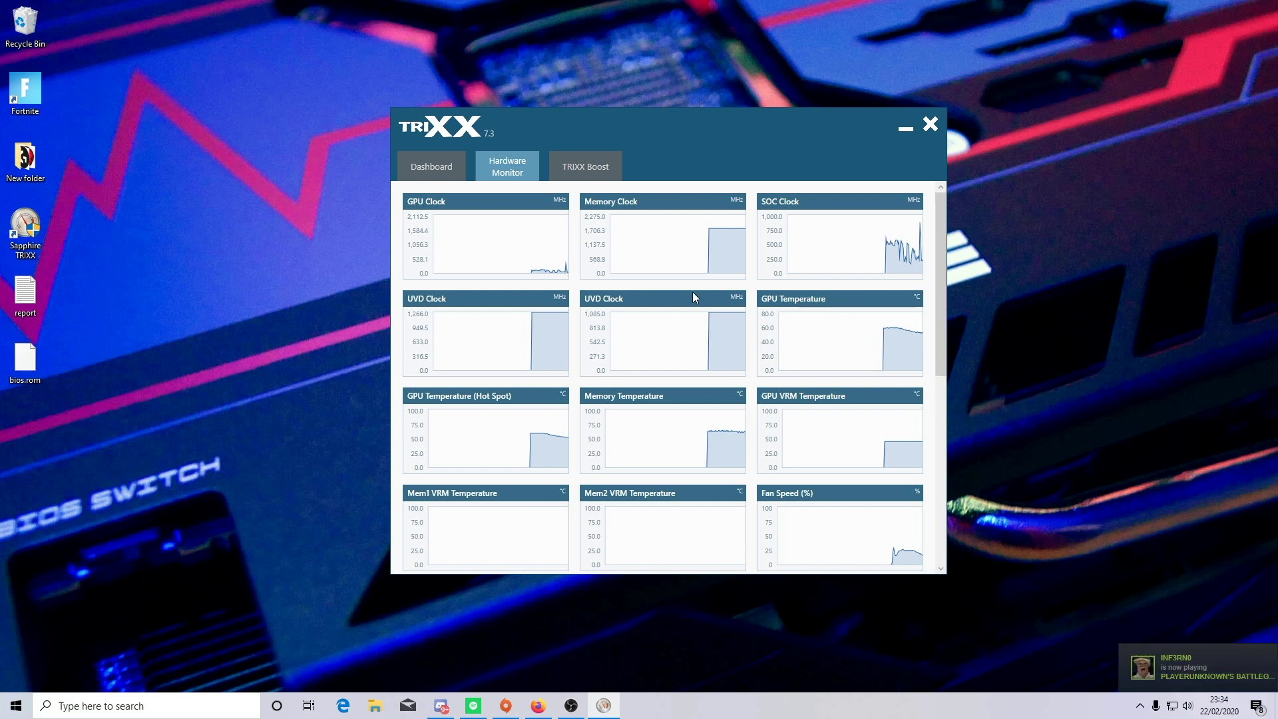
{"action": "left_click", "coordinate": [589, 166]}
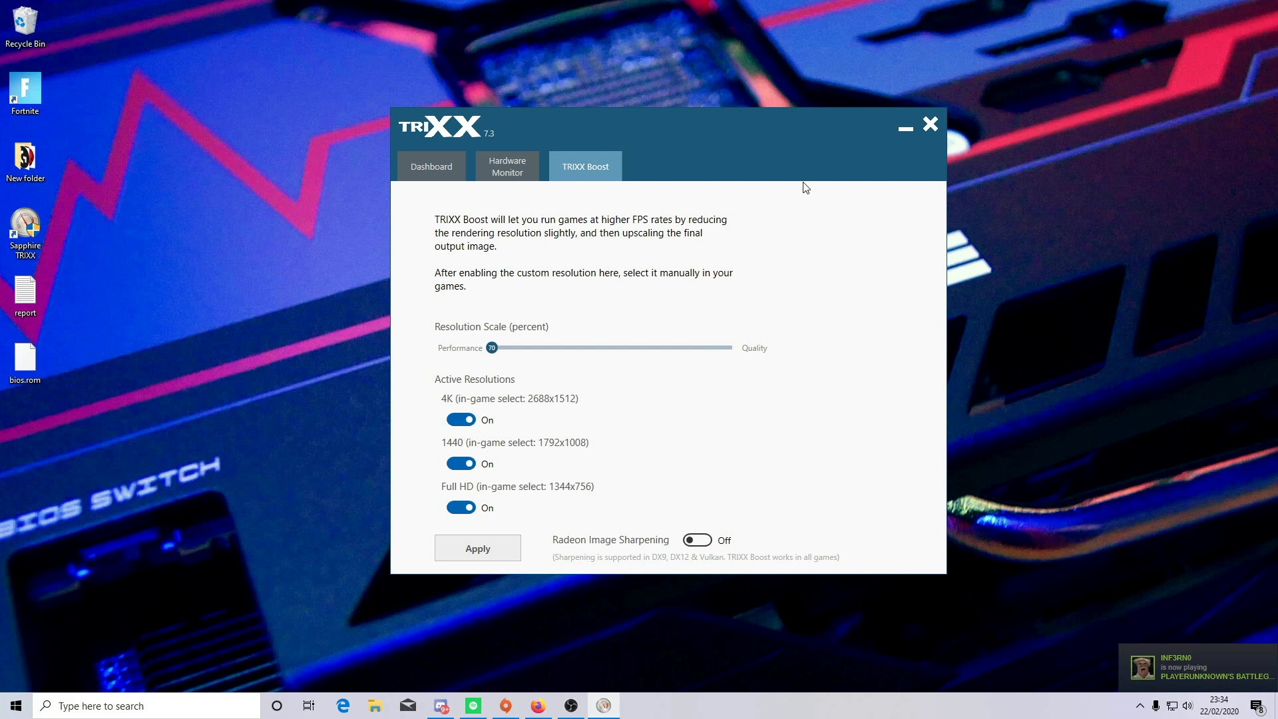
Set resolution scale to 85 with 4K, 1440 and Full HD boost (3264x1836, 2176x1224, 1632x918) re-enabled.
{"action": "left_click", "coordinate": [461, 422]}
{"action": "left_click", "coordinate": [460, 463]}
{"action": "left_click", "coordinate": [461, 507]}
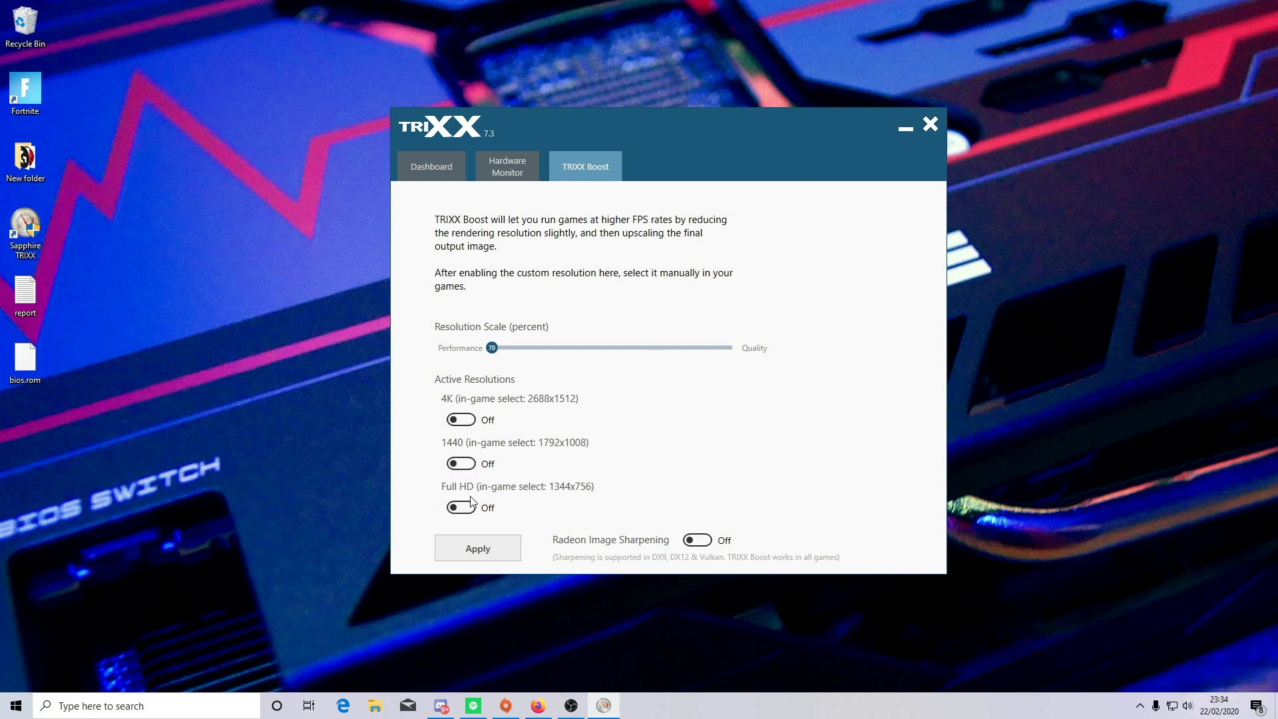
{"action": "left_click_drag", "start_coordinate": [493, 348], "coordinate": [638, 360]}
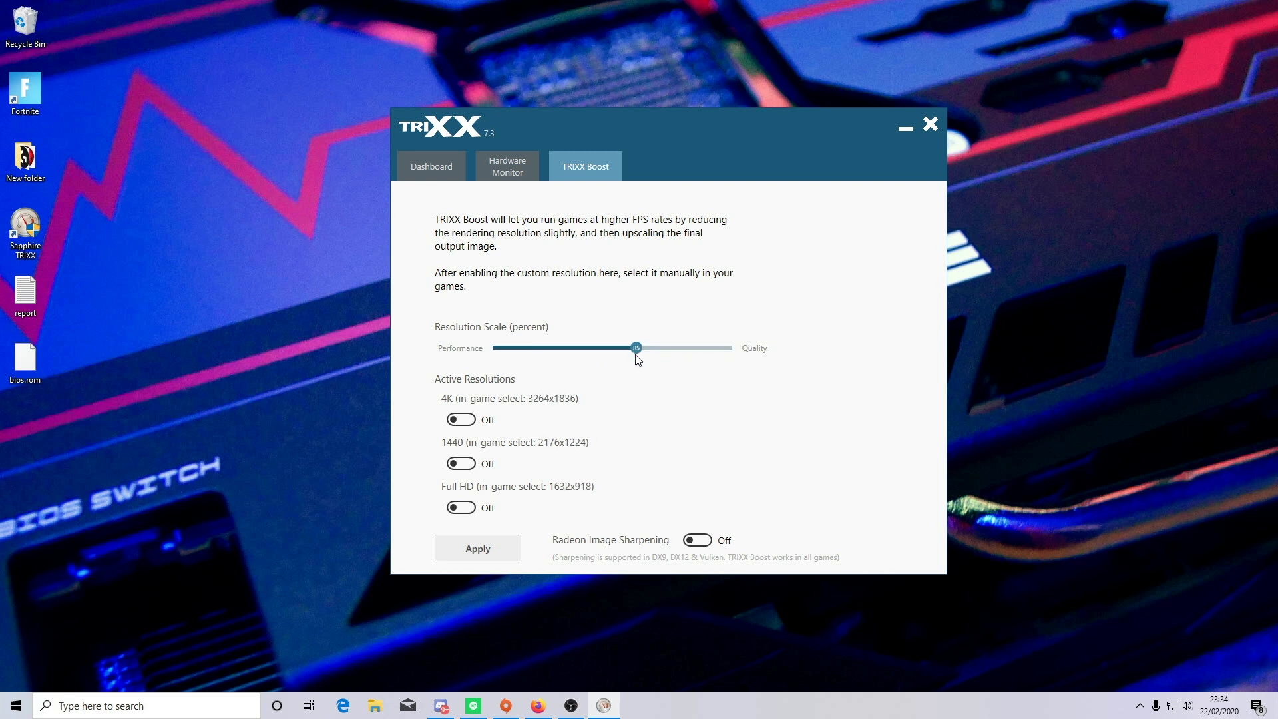
{"action": "left_click", "coordinate": [461, 420]}
{"action": "left_click", "coordinate": [472, 465]}
{"action": "left_click", "coordinate": [466, 508]}
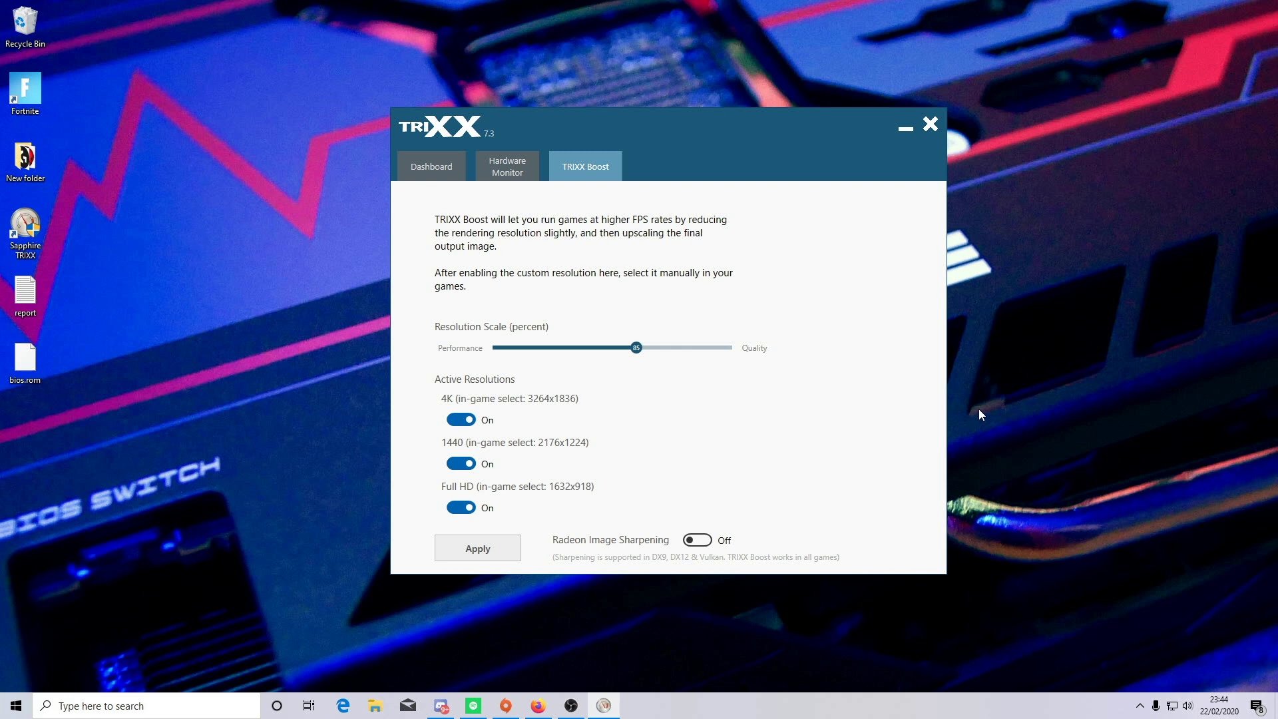
Turn on Virtual Super Resolution under Gaming > Global Display in AMD Radeon Software, then close it.
{"action": "right_click", "coordinate": [979, 409]}
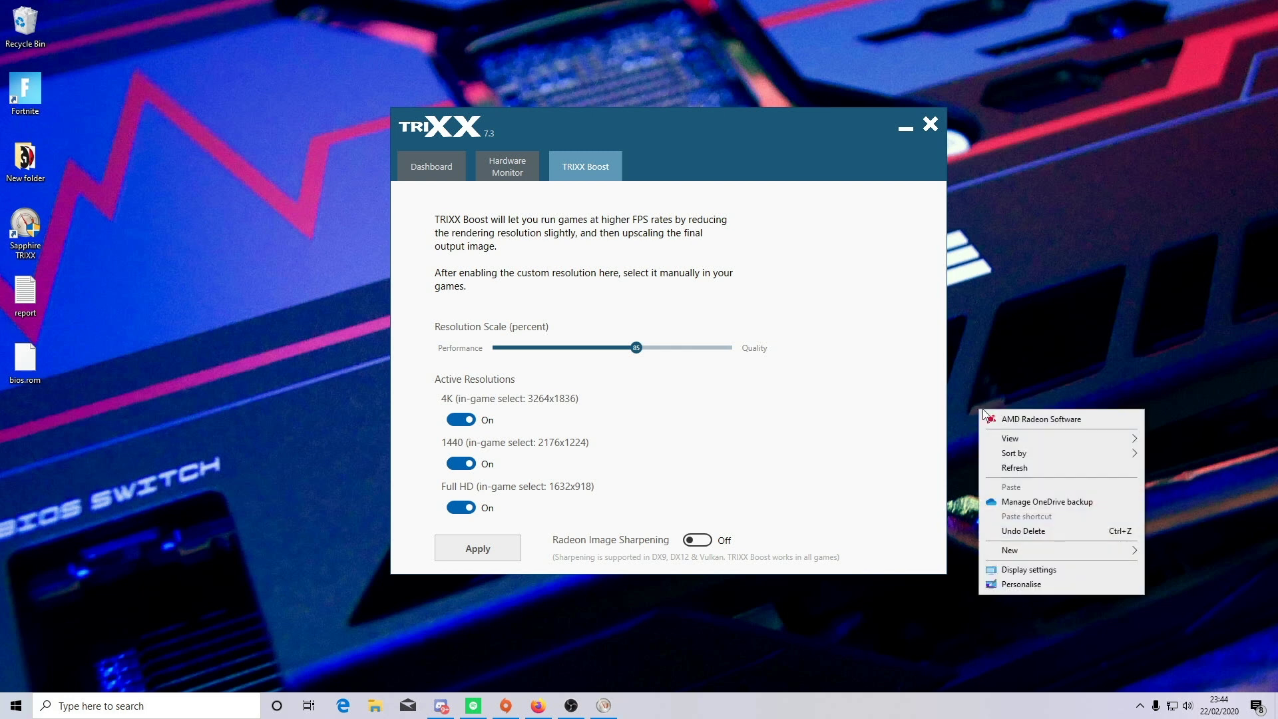
{"action": "left_click", "coordinate": [1034, 420]}
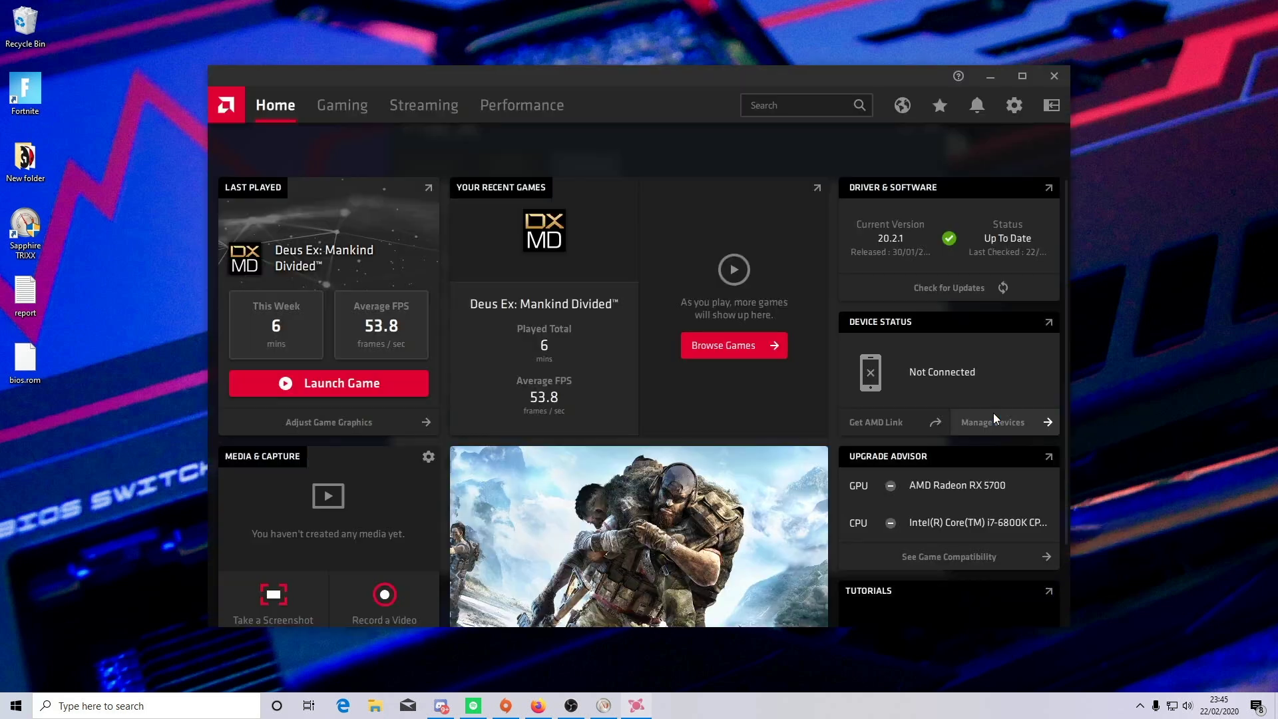
{"action": "left_click", "coordinate": [354, 105]}
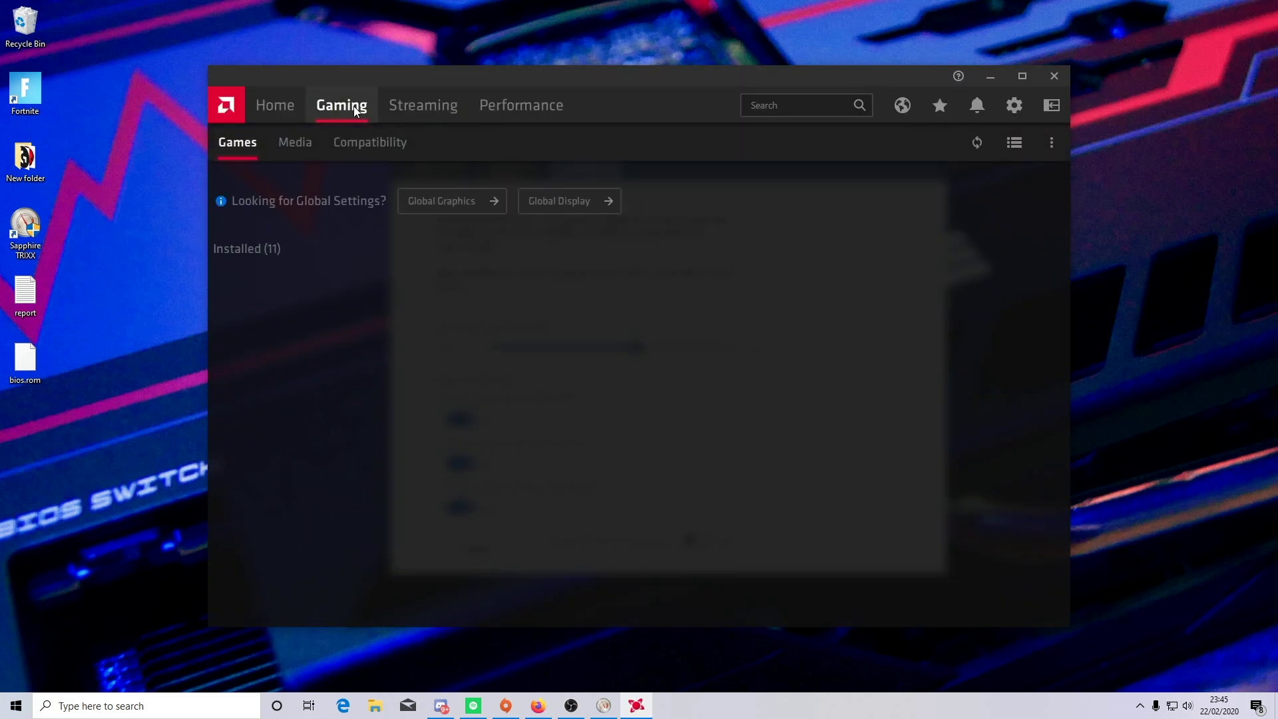
{"action": "left_click", "coordinate": [576, 210]}
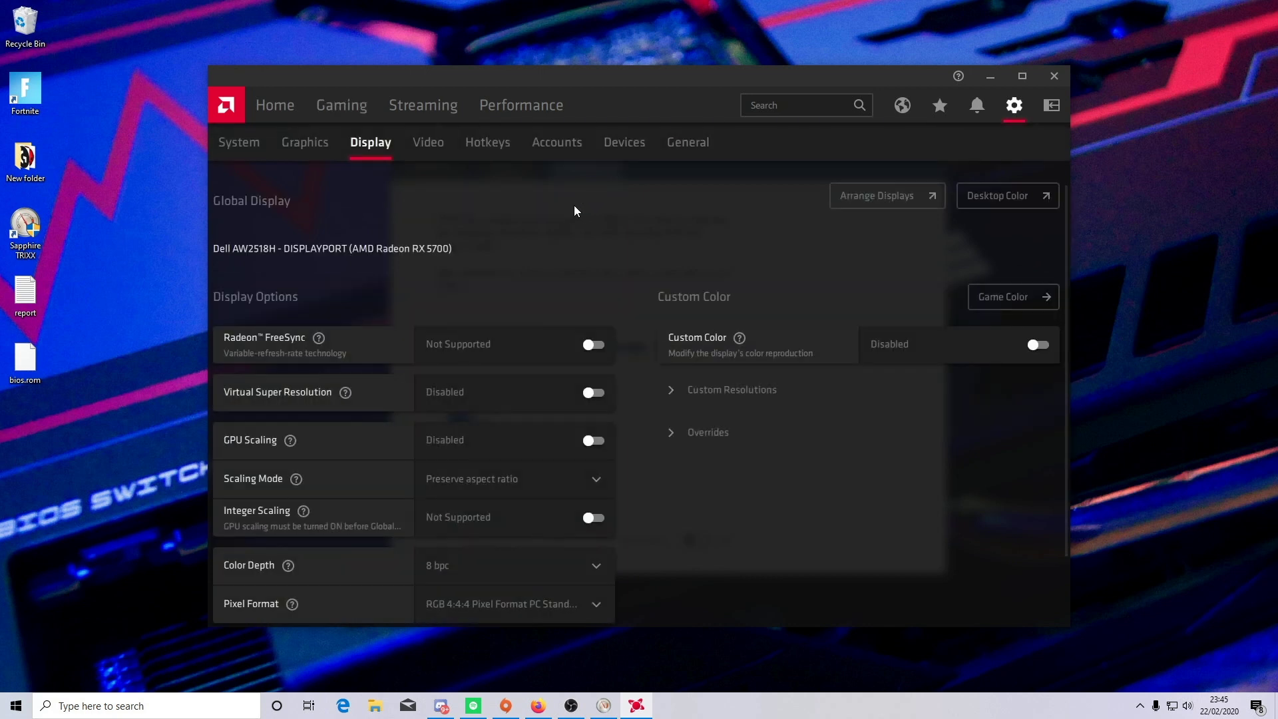
{"action": "left_click", "coordinate": [596, 392]}
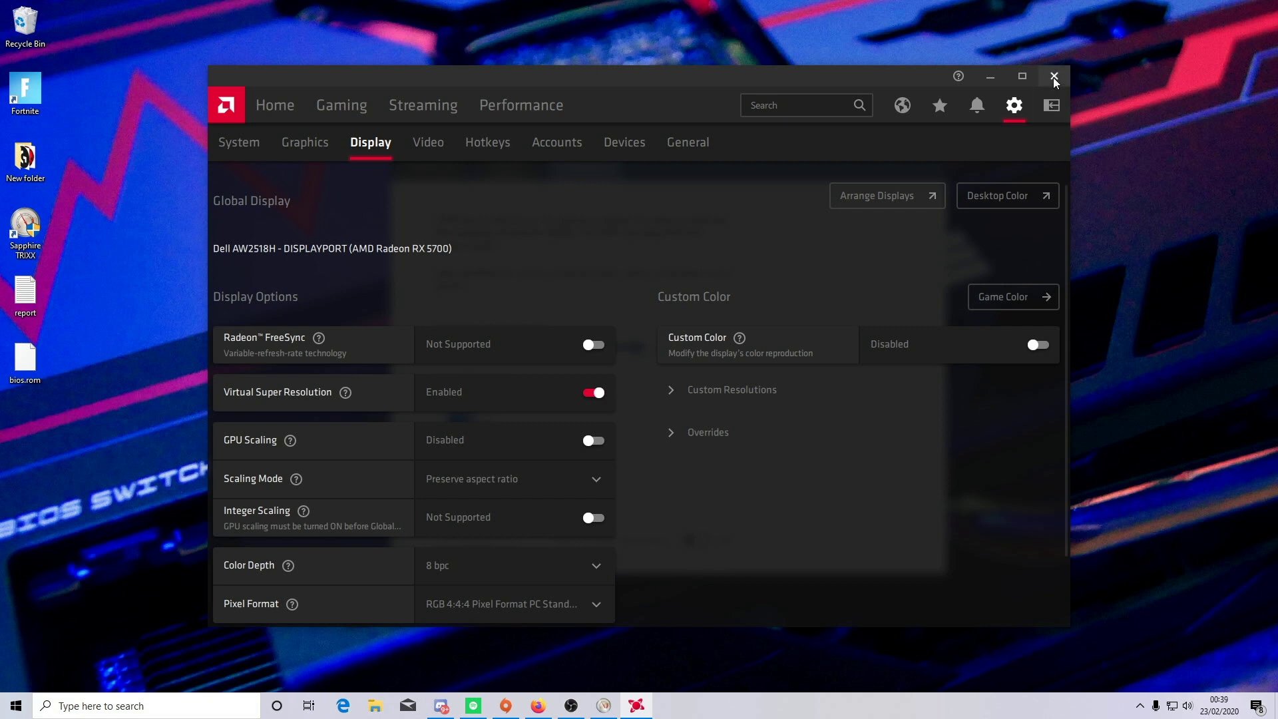
{"action": "left_click", "coordinate": [1055, 77]}
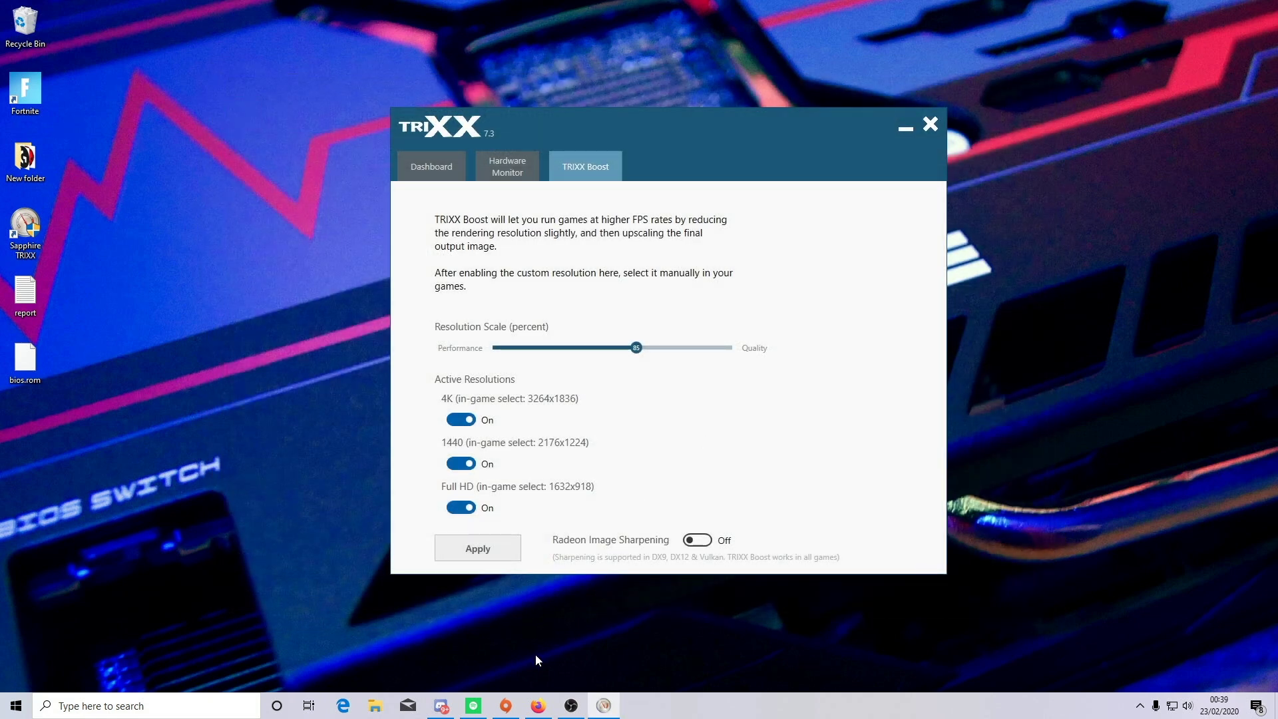
Turn on Radeon Image Sharpening in Sapphire TRIXX.
{"action": "left_click", "coordinate": [707, 547]}
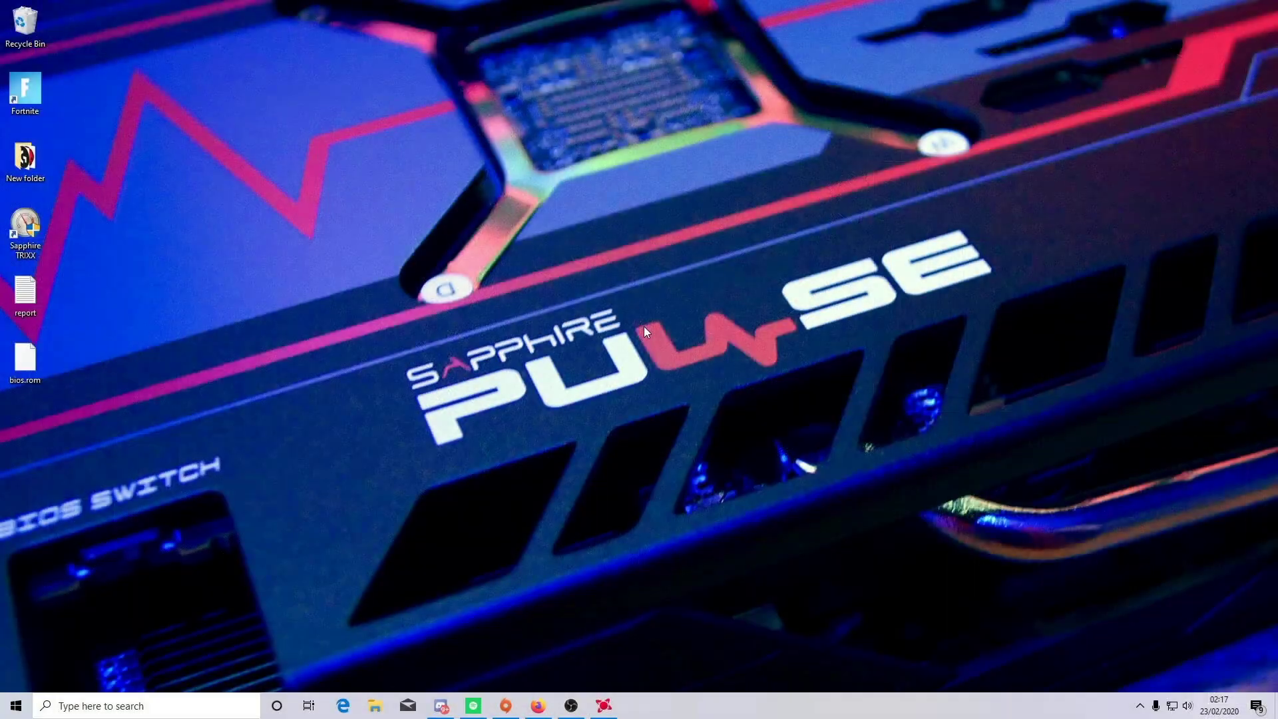
Launch AMD Radeon Software from the desktop and set Performance > Tuning to Manual control.
{"action": "right_click", "coordinate": [677, 297]}
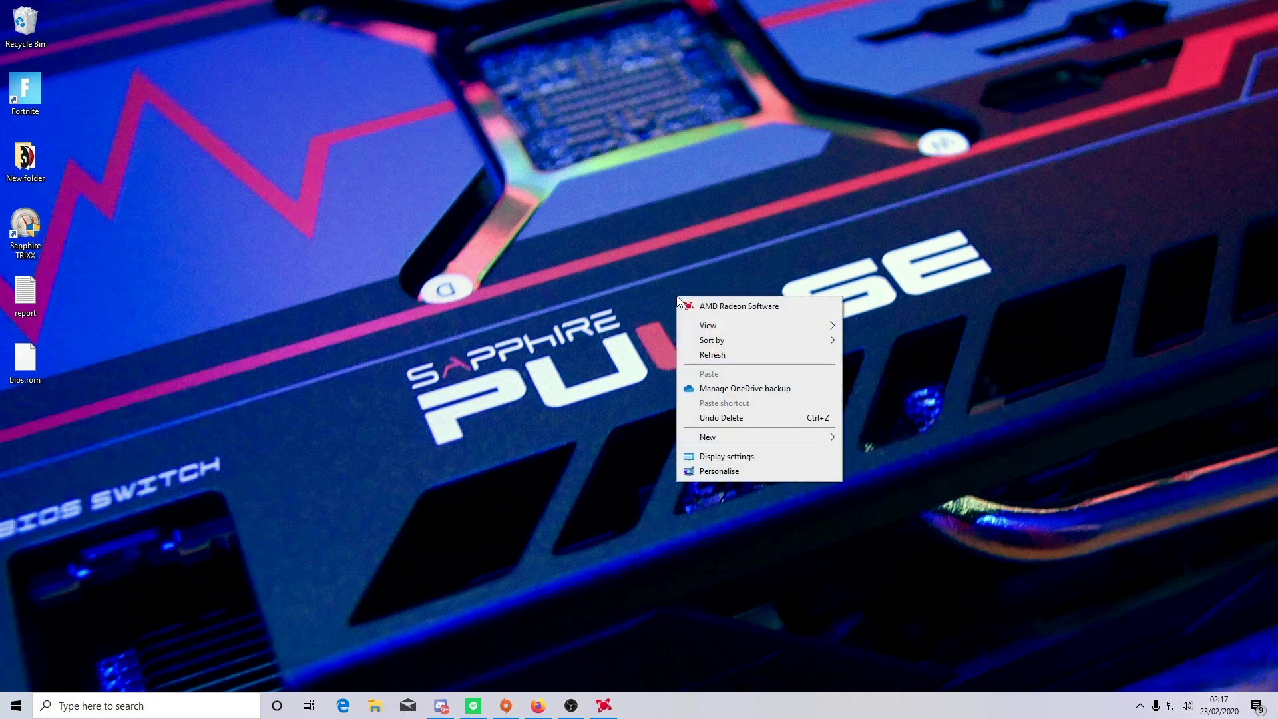
{"action": "left_click", "coordinate": [744, 308]}
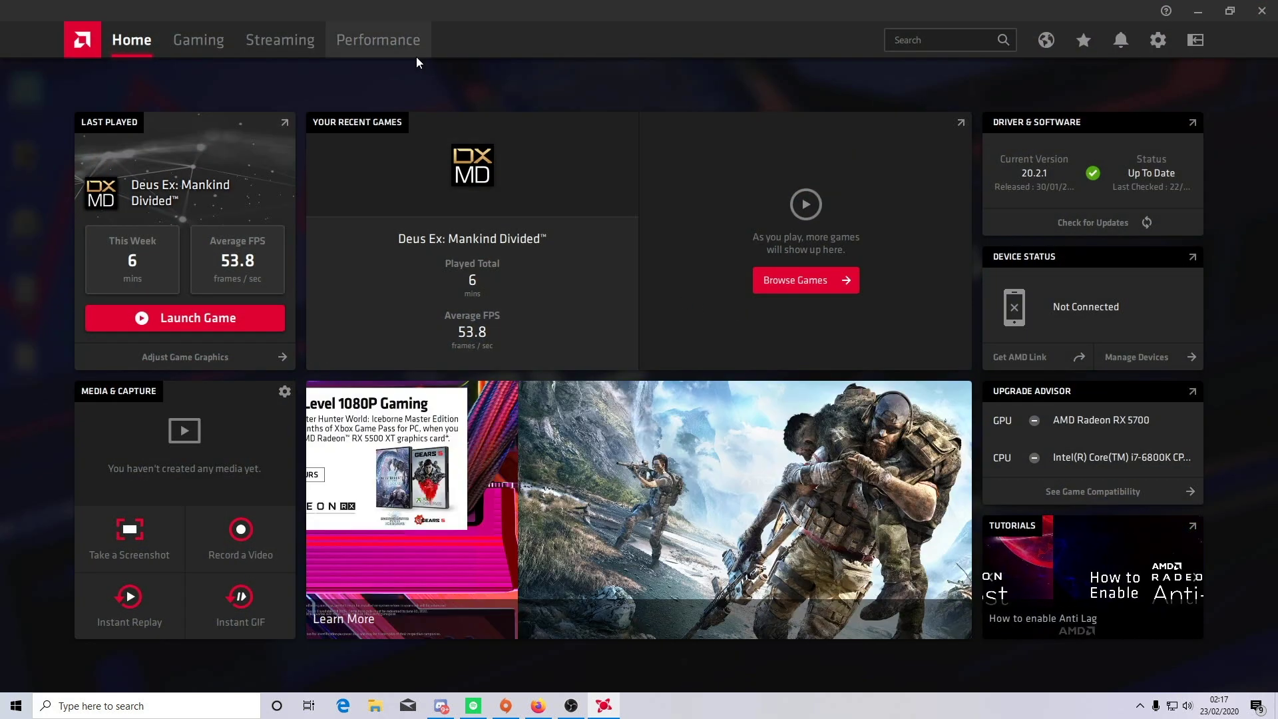
{"action": "left_click", "coordinate": [395, 48]}
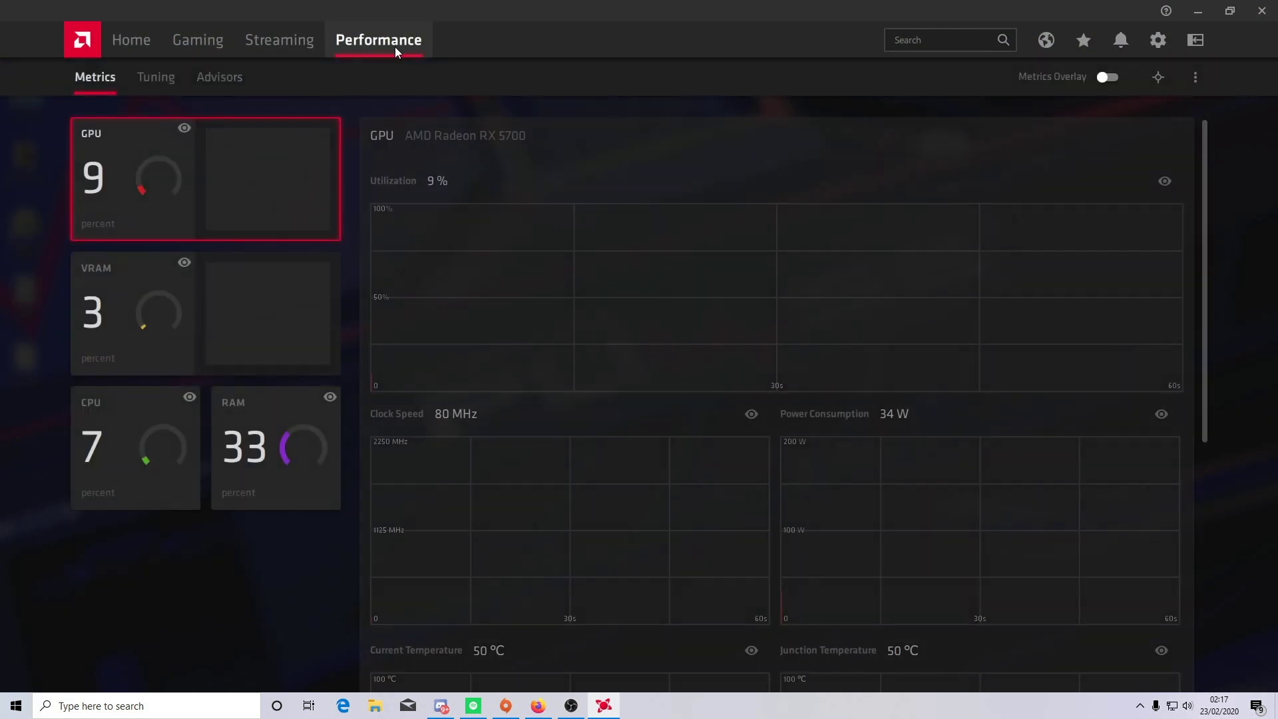
{"action": "left_click", "coordinate": [151, 84]}
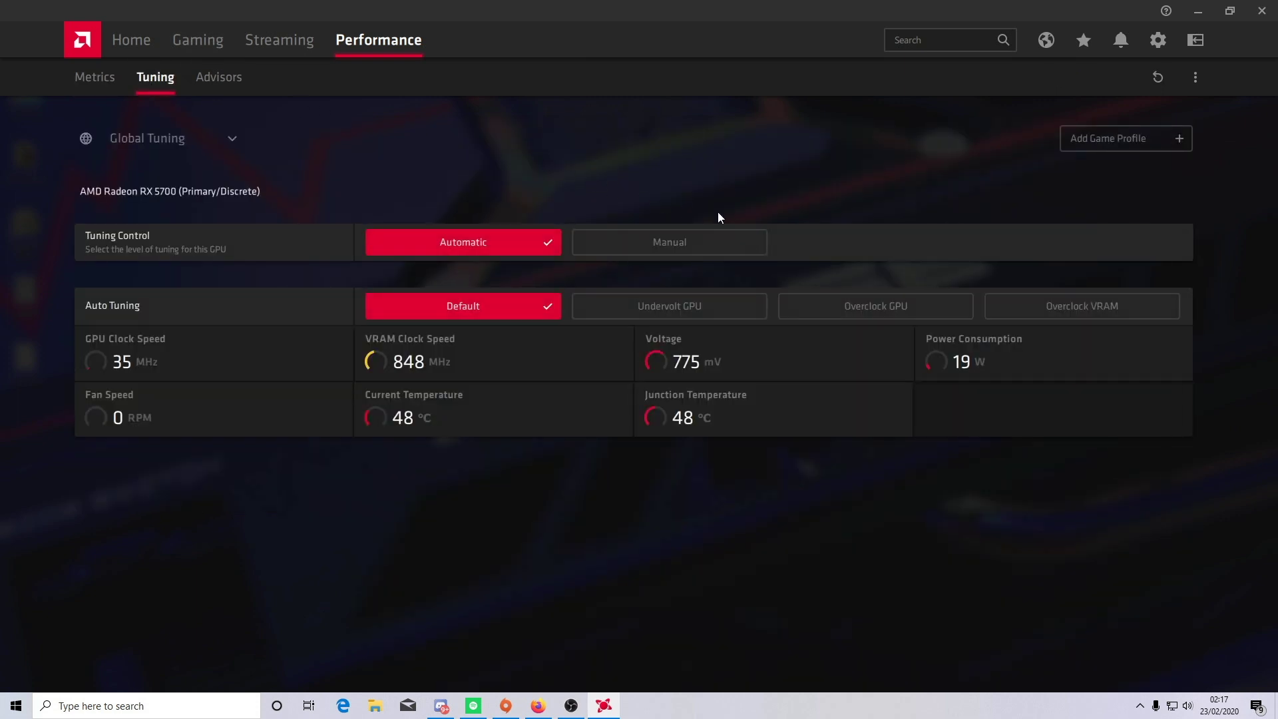
{"action": "left_click", "coordinate": [684, 243]}
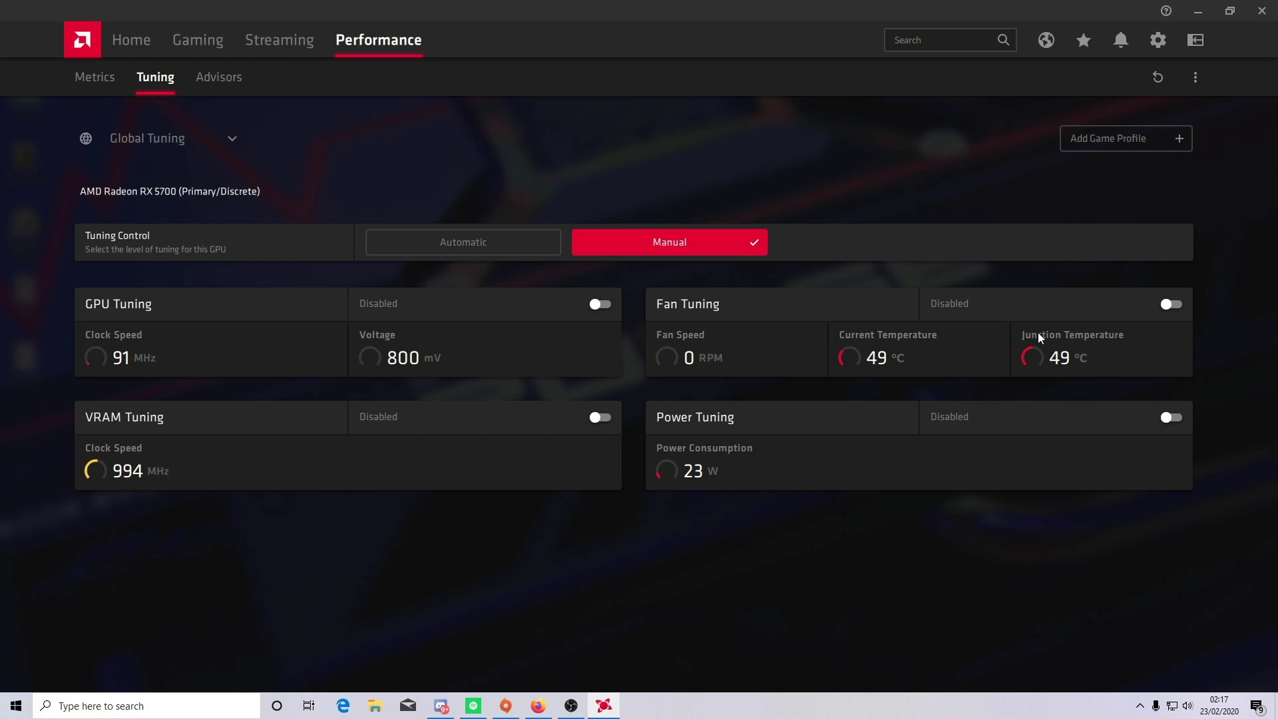
Enable Fan Tuning with Max Fan Speed at 70% and apply the change.
{"action": "left_click", "coordinate": [1173, 305]}
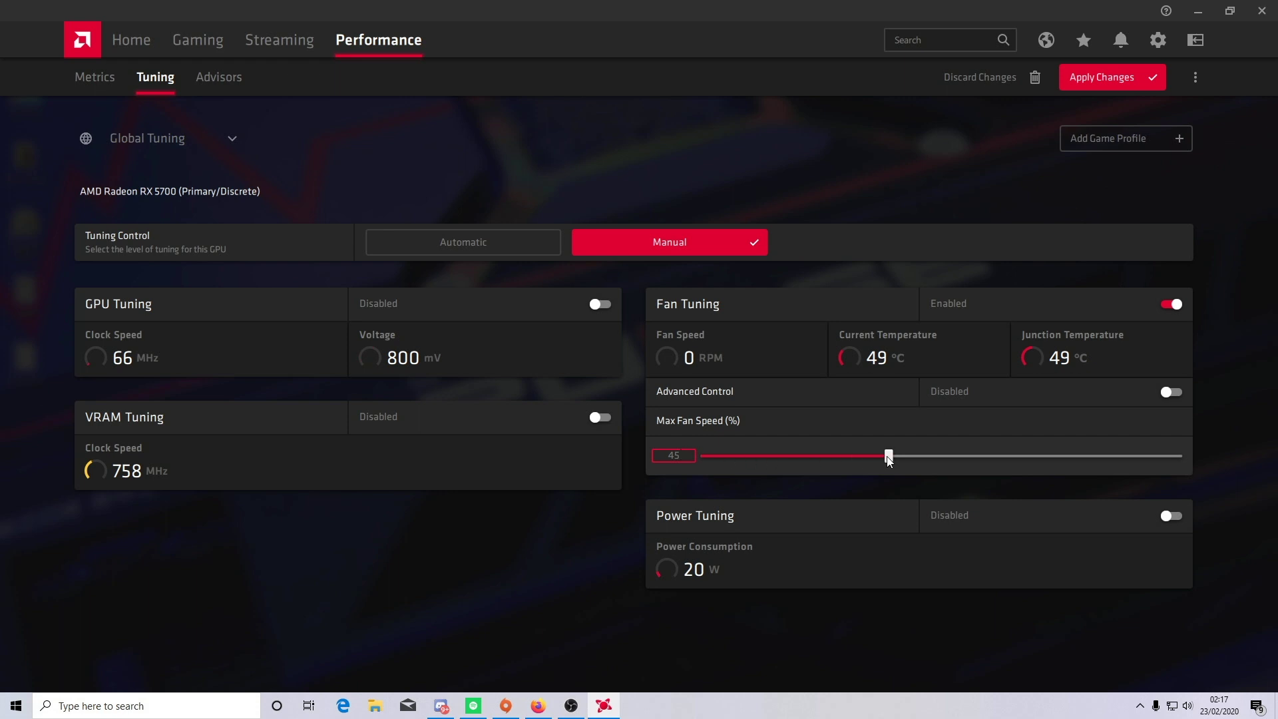
{"action": "left_click_drag", "start_coordinate": [888, 457], "coordinate": [1021, 464]}
{"action": "left_click", "coordinate": [1104, 79]}
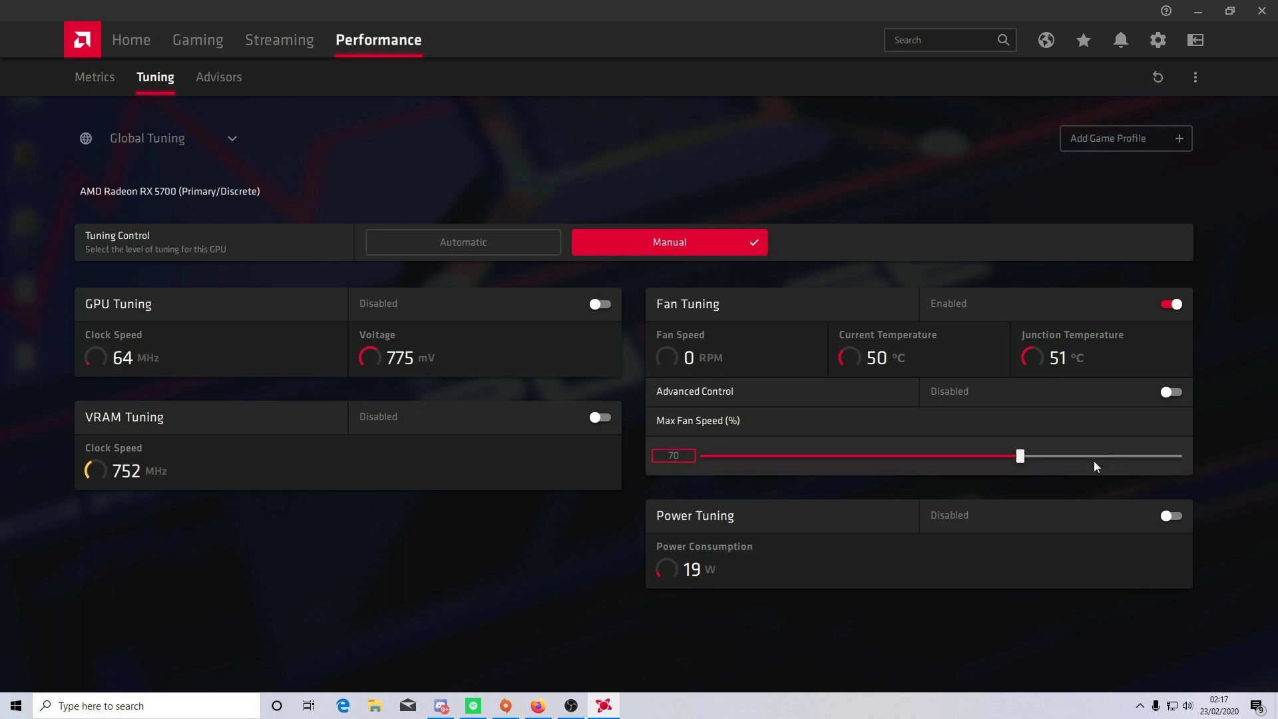
Enable Advanced Control and shape the fan curve to 11/58/64/82/82% across 30/42/62/72/80°C.
{"action": "left_click", "coordinate": [1178, 393]}
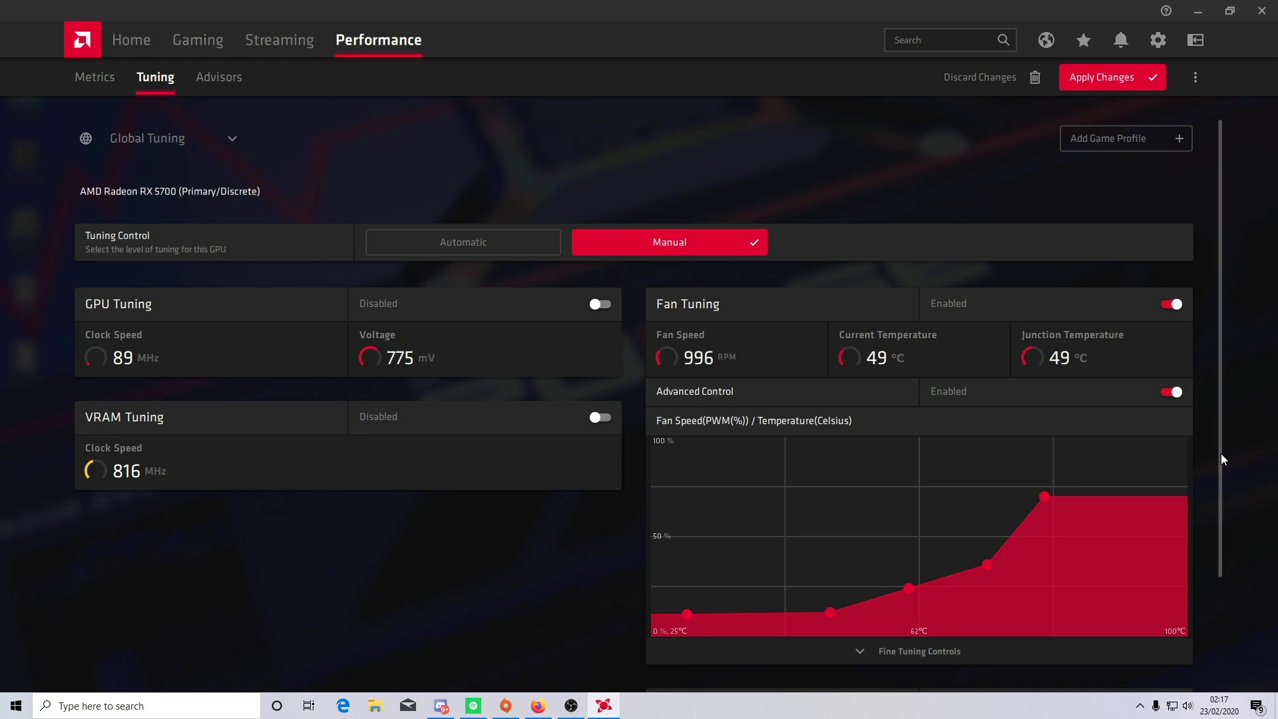
{"action": "scroll", "coordinate": [1221, 453], "scroll_direction": "down", "scroll_amount": 3}
{"action": "left_click", "coordinate": [960, 550]}
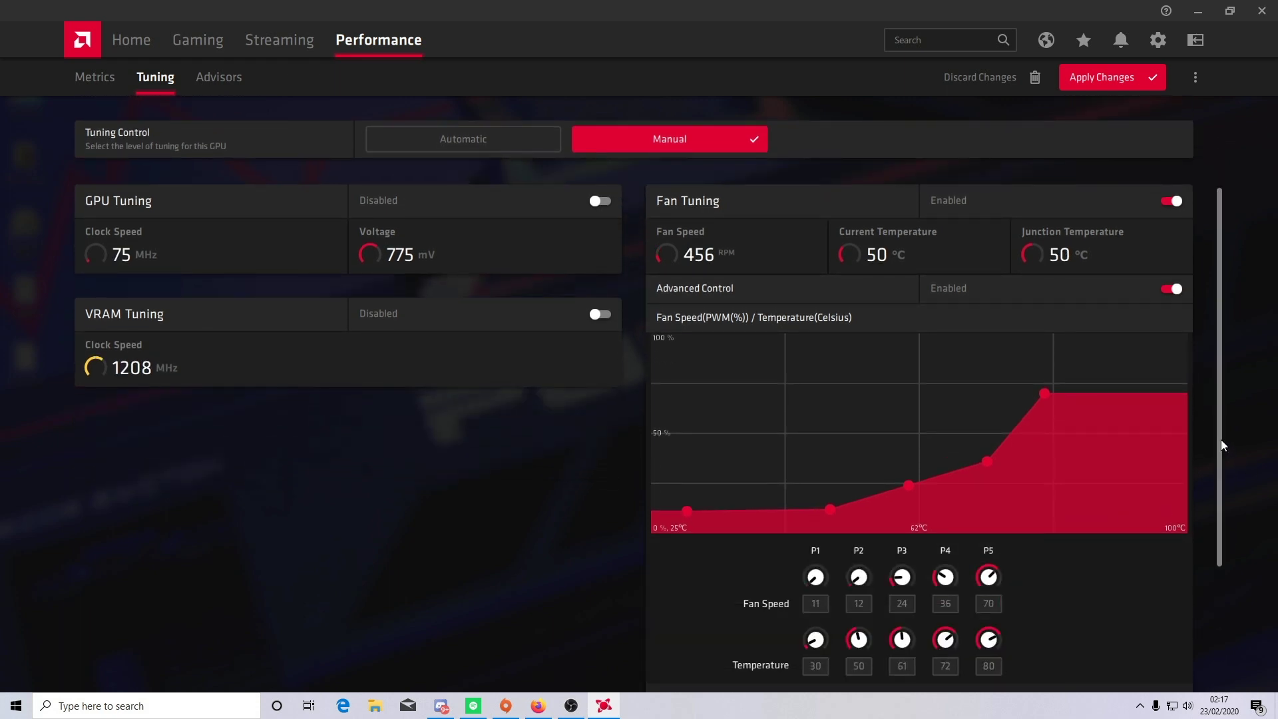
{"action": "scroll", "coordinate": [1220, 444], "scroll_direction": "down", "scroll_amount": 2}
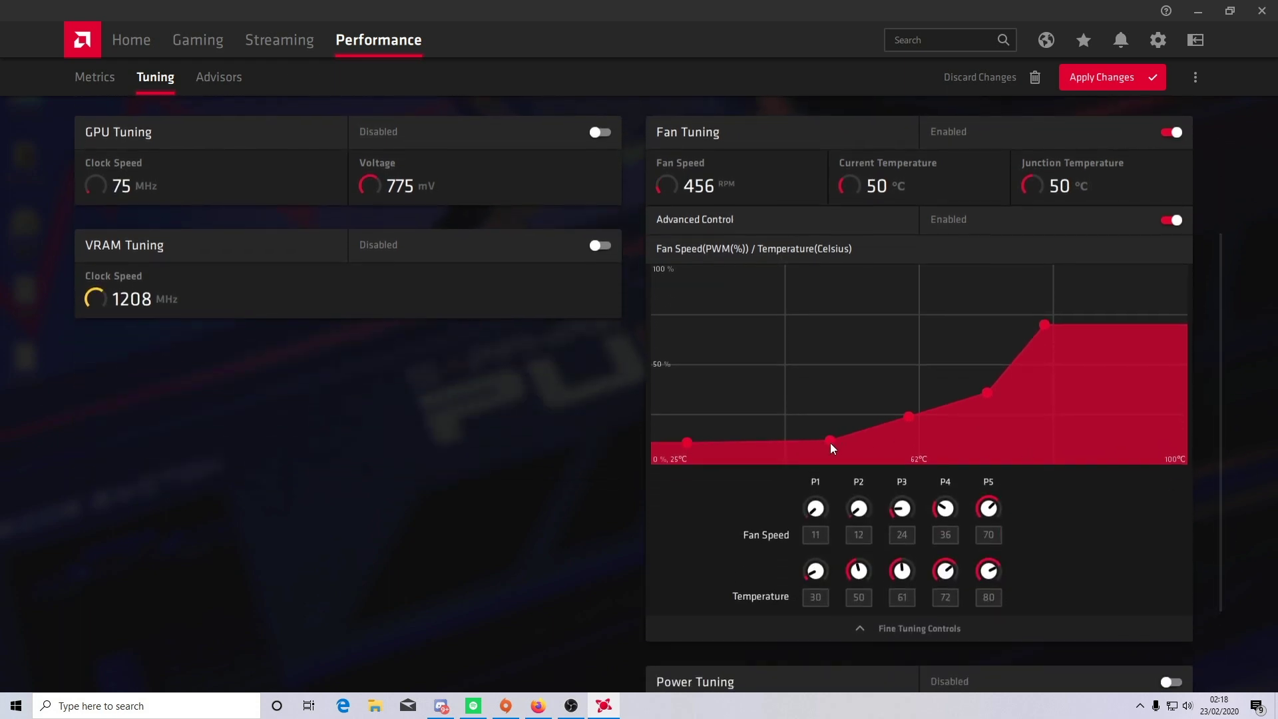
{"action": "left_click_drag", "start_coordinate": [829, 441], "coordinate": [832, 396]}
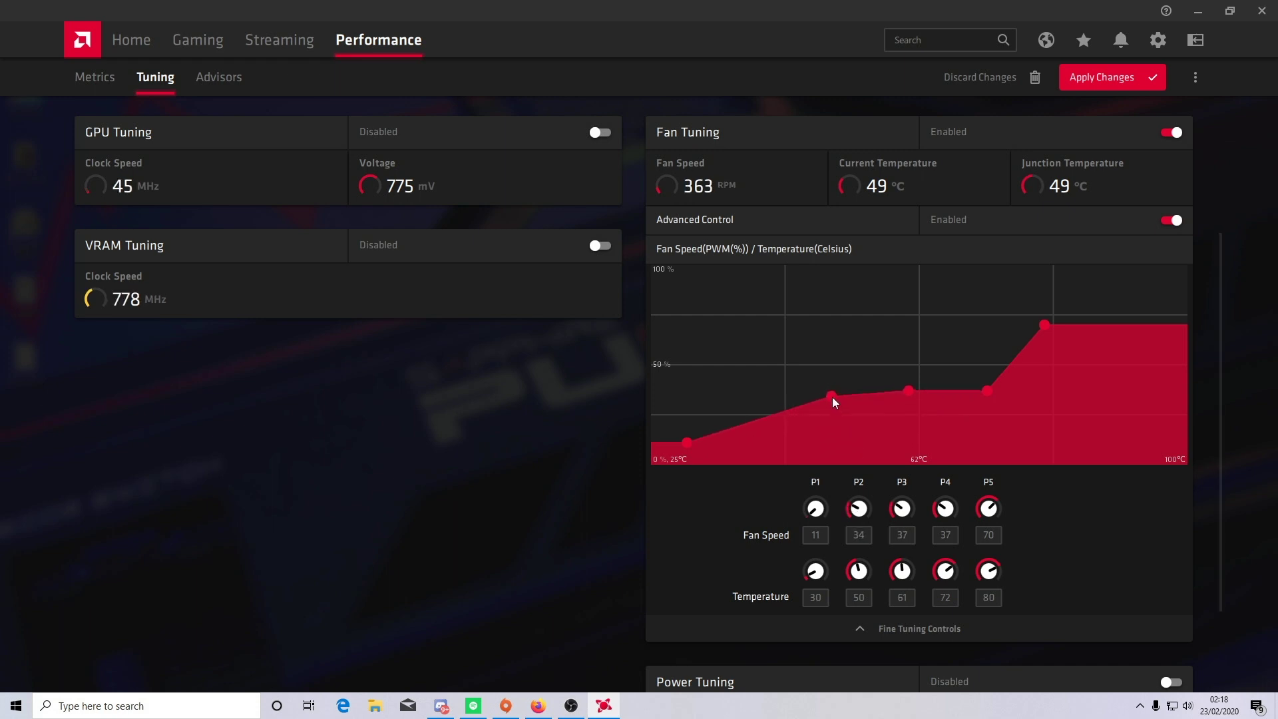
{"action": "left_click", "coordinate": [867, 597]}
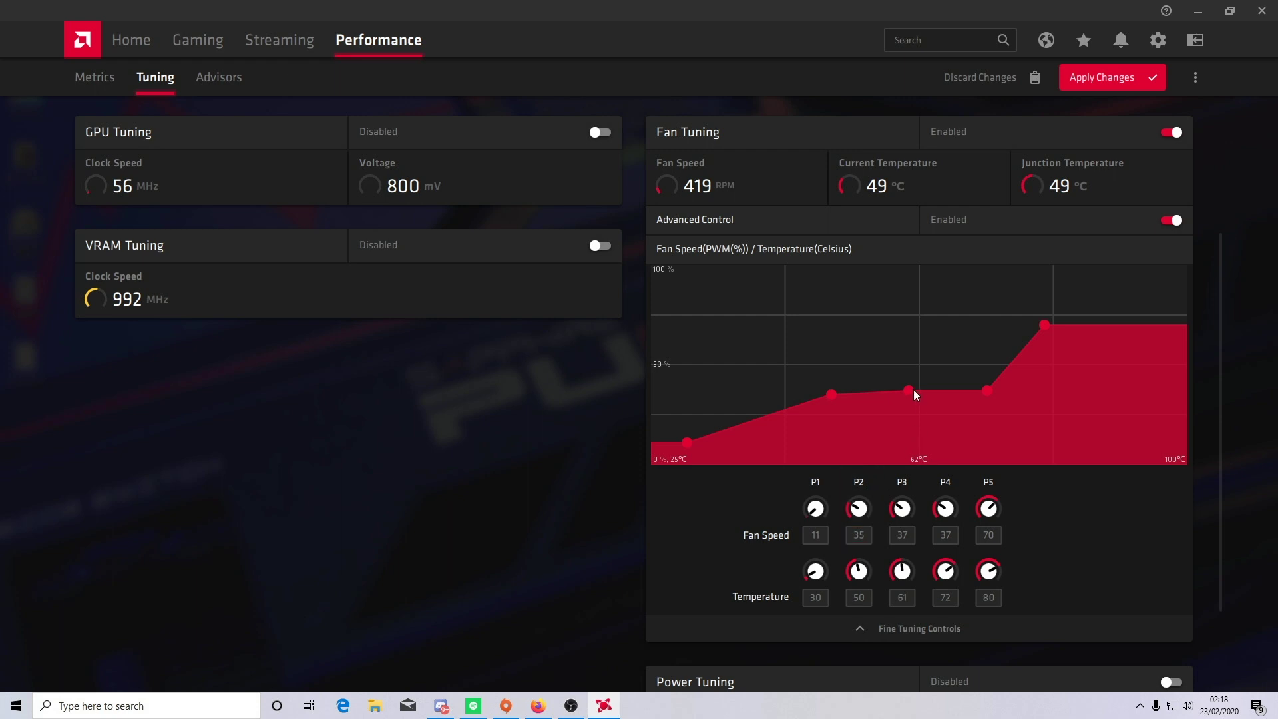
{"action": "left_click_drag", "start_coordinate": [913, 390], "coordinate": [986, 302]}
{"action": "left_click_drag", "start_coordinate": [830, 394], "coordinate": [776, 344]}
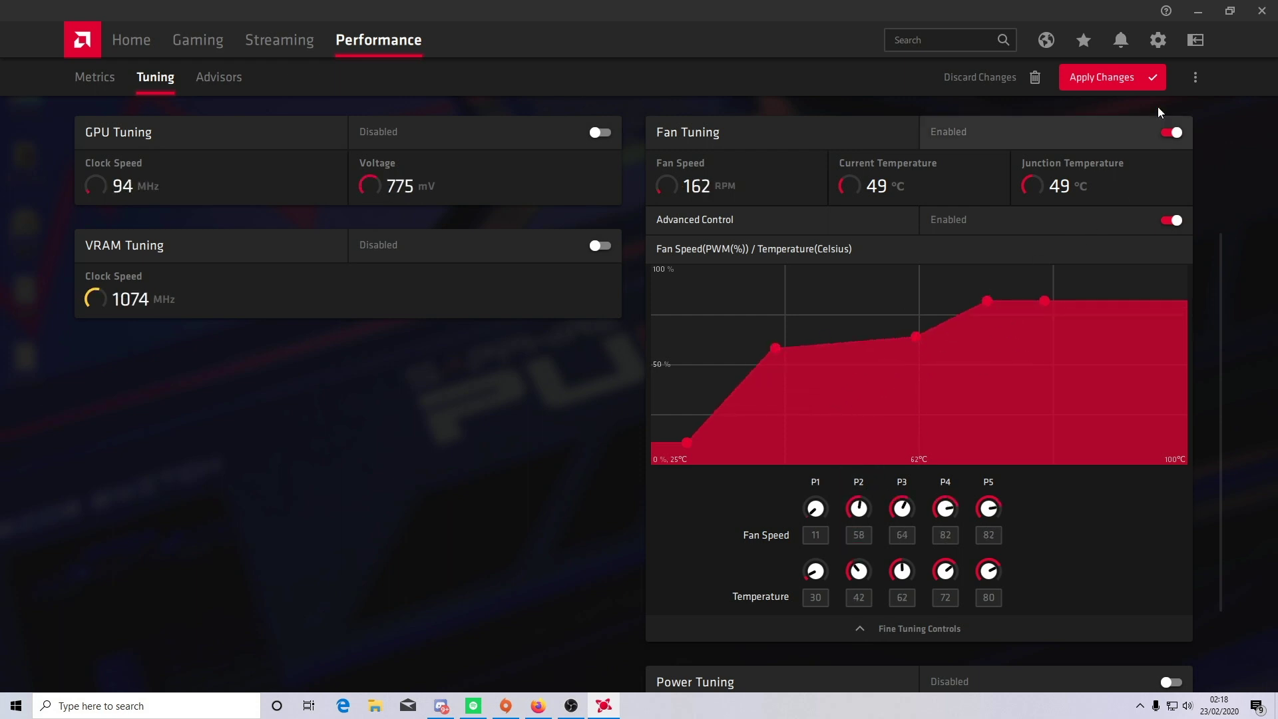
Apply the 11/58/64/82/82% custom fan curve.
{"action": "left_click", "coordinate": [1102, 78]}
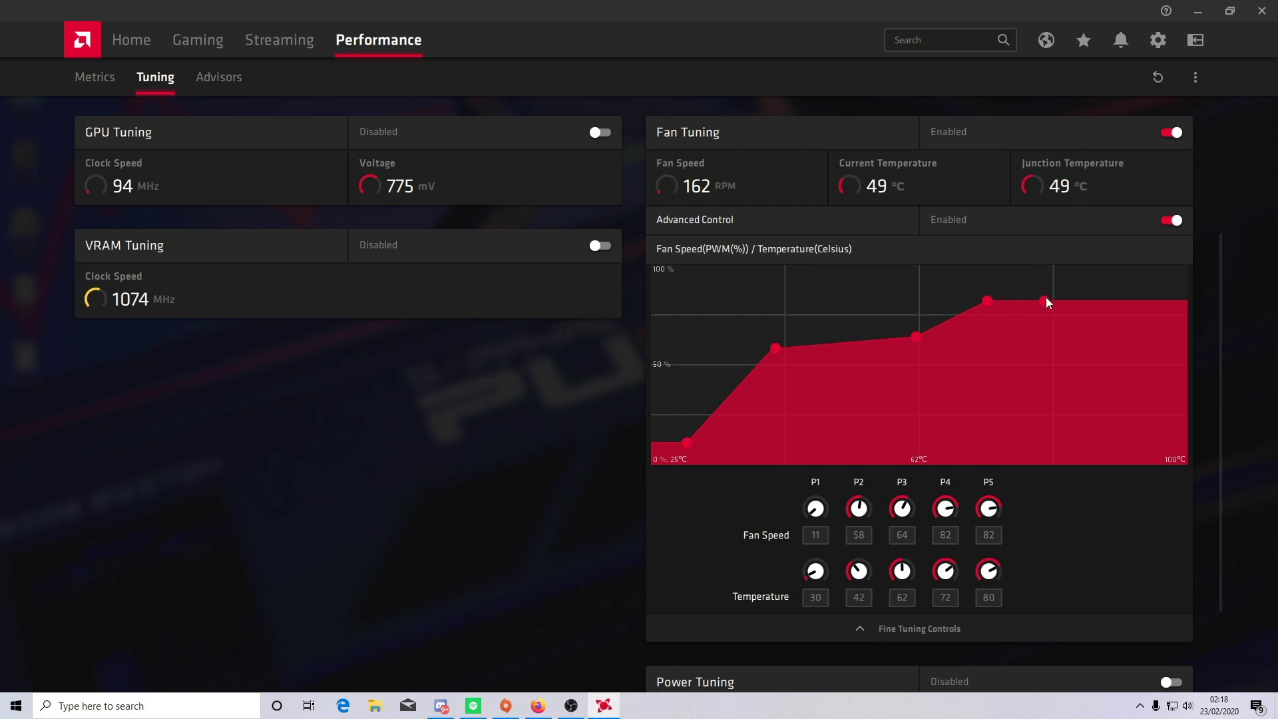